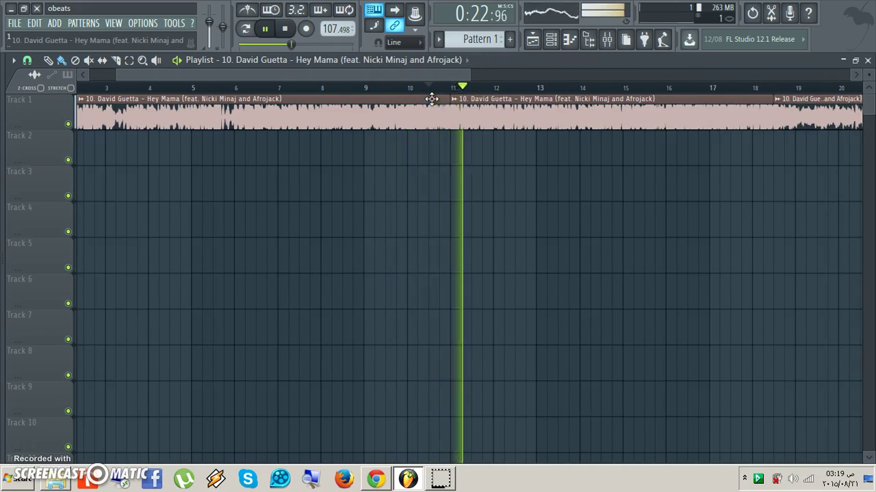
Step: Listen to the song clips on Track 1 from several positions up to the end, and stop playback
drag(477, 93, 437, 94)
drag(772, 89, 733, 157)
click(399, 60)
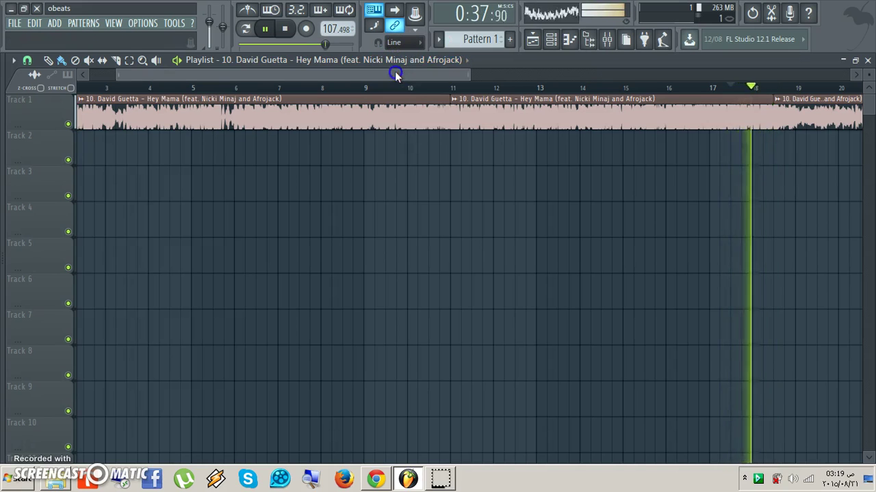
drag(397, 74, 453, 80)
drag(661, 87, 822, 172)
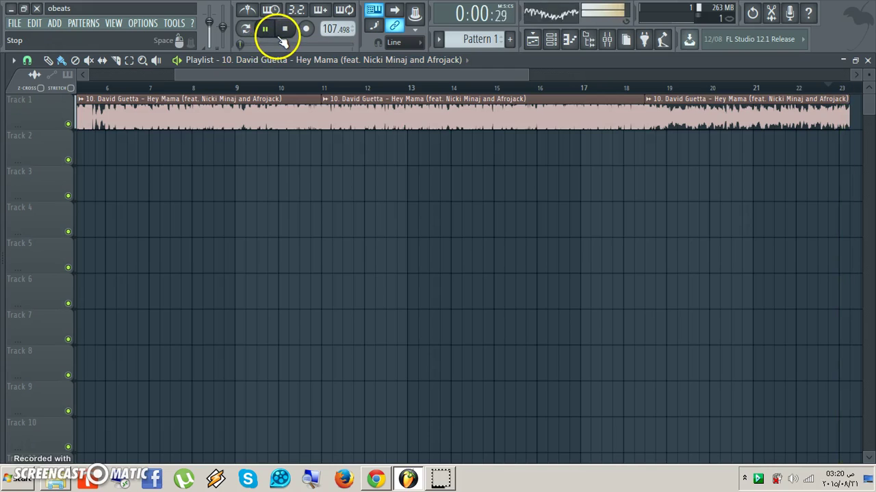
click(284, 29)
drag(293, 73, 213, 74)
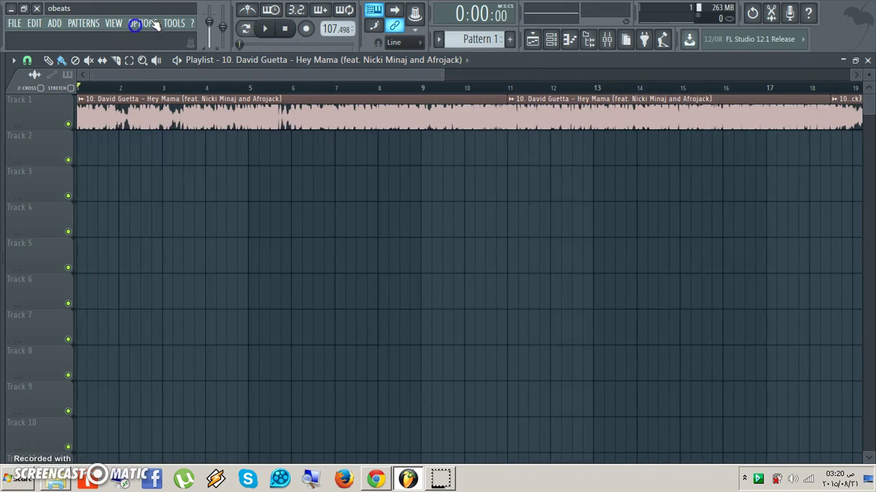
Step: Show the channel rack and the mixer, and arrange them so both are visible below the song clips
click(551, 41)
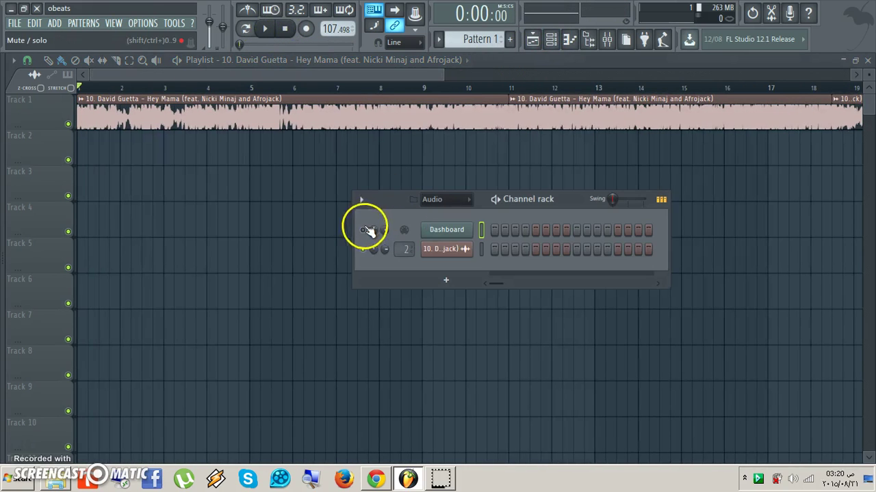
click(608, 40)
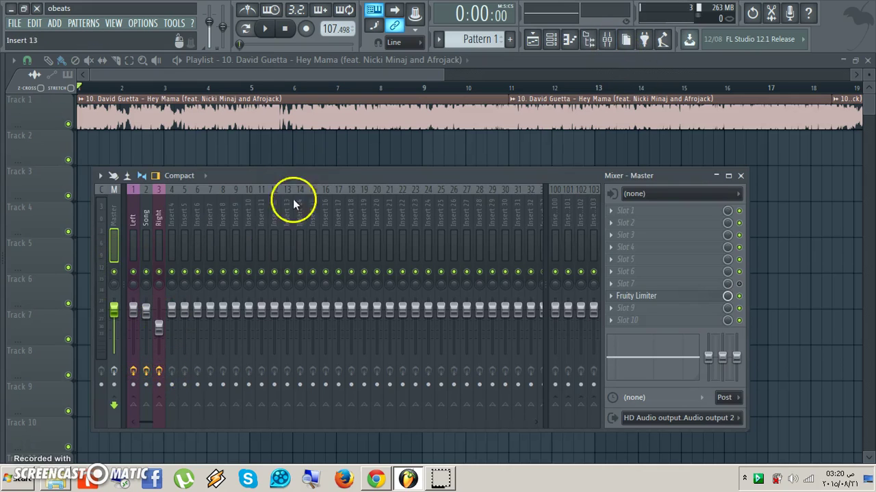
drag(267, 176, 267, 293)
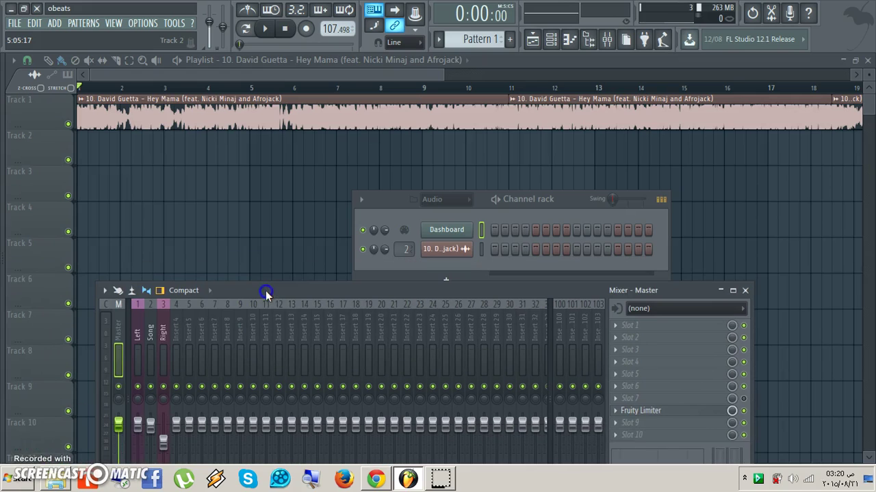
drag(566, 208, 550, 199)
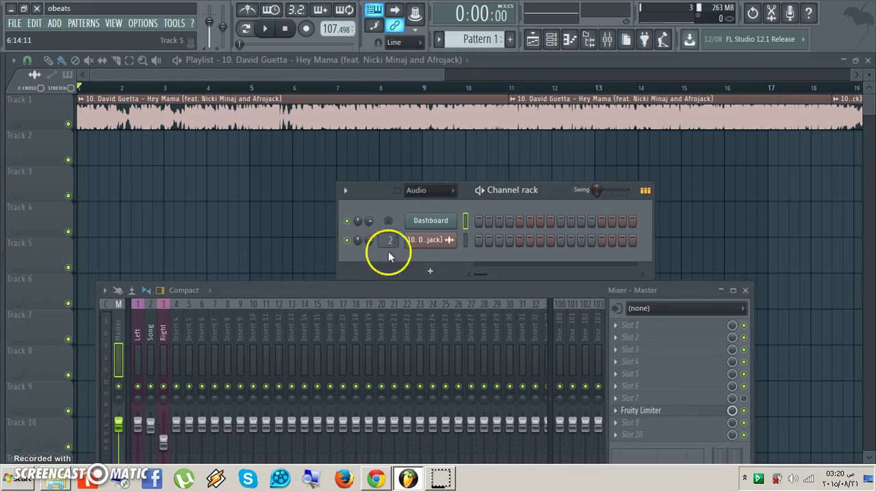
drag(327, 291, 279, 237)
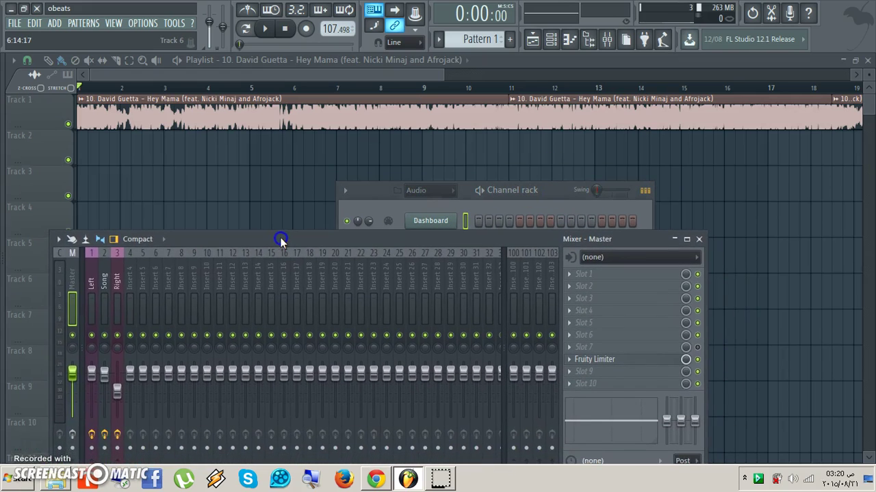
drag(555, 194, 583, 148)
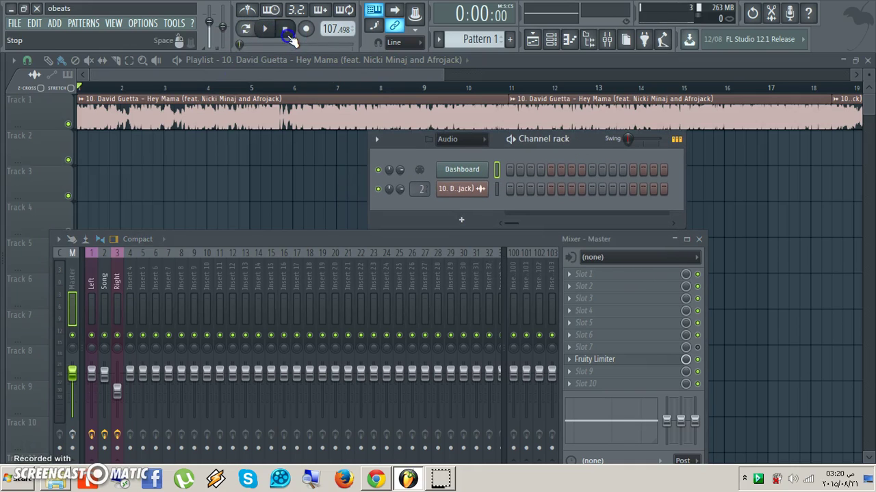
Step: Play the song from the start and open the Center Stereo effect on the Song mixer track
click(276, 31)
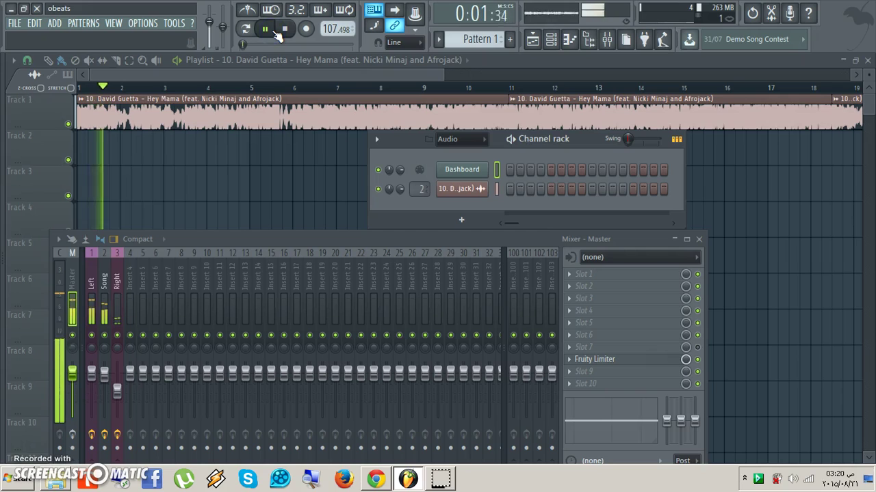
click(220, 29)
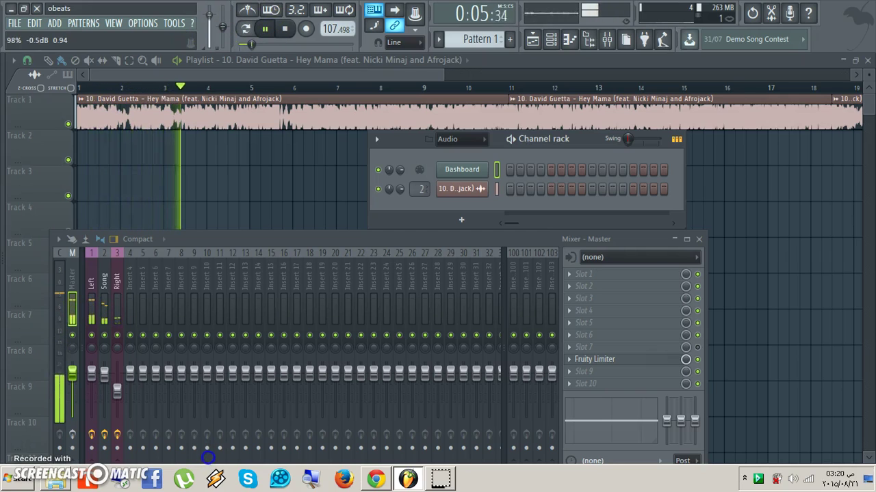
click(307, 131)
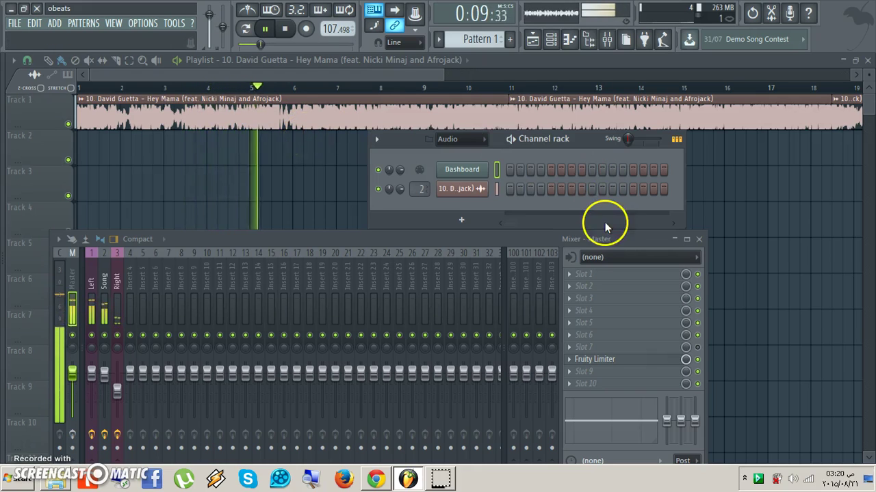
click(108, 277)
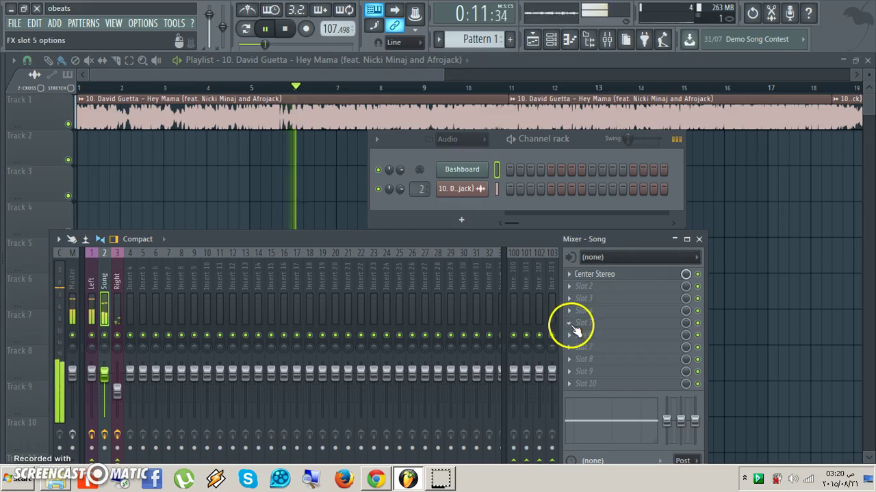
click(600, 275)
drag(528, 180, 220, 92)
Step: Try the Low, High and Punch knobs of the Center Stereo effect and return to the playlist
drag(171, 156, 163, 153)
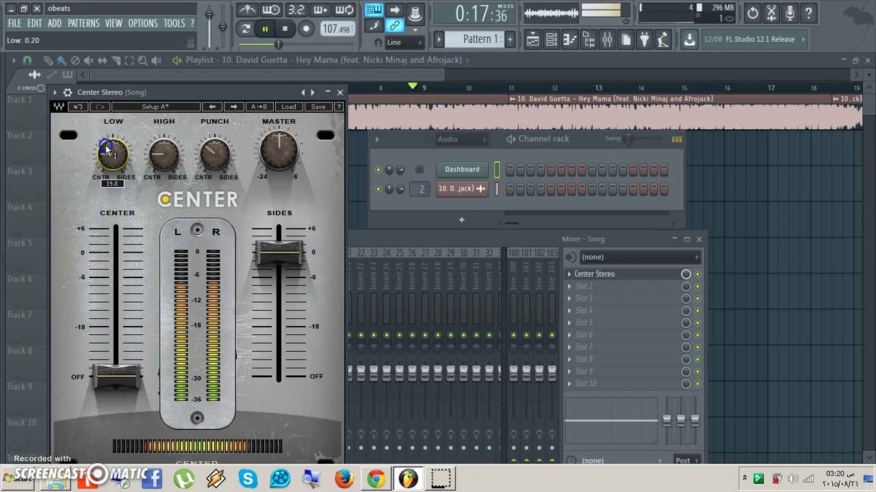
drag(215, 167, 214, 159)
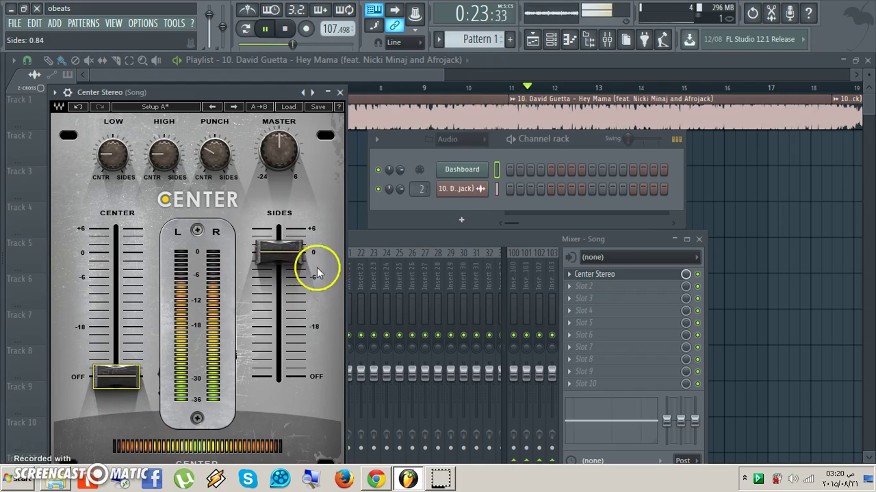
click(414, 82)
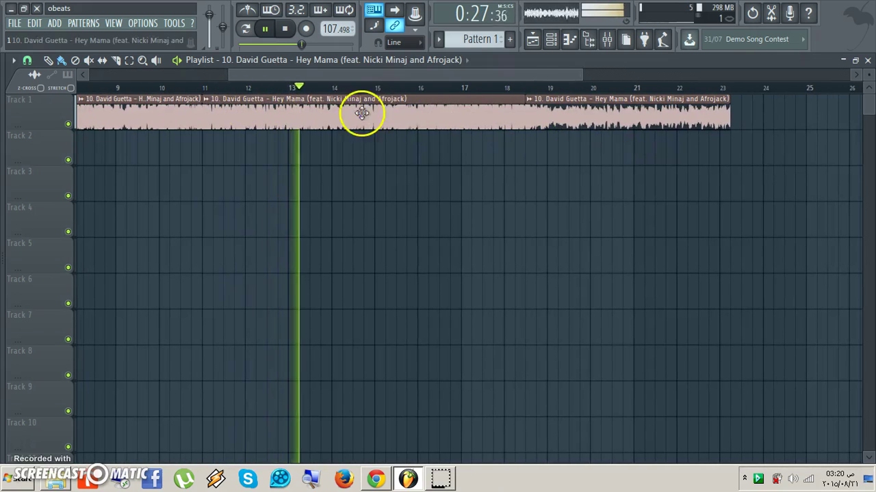
Step: Open the Dashboard channel from the channel rack and turn its LOW Cut control down to 0
click(558, 38)
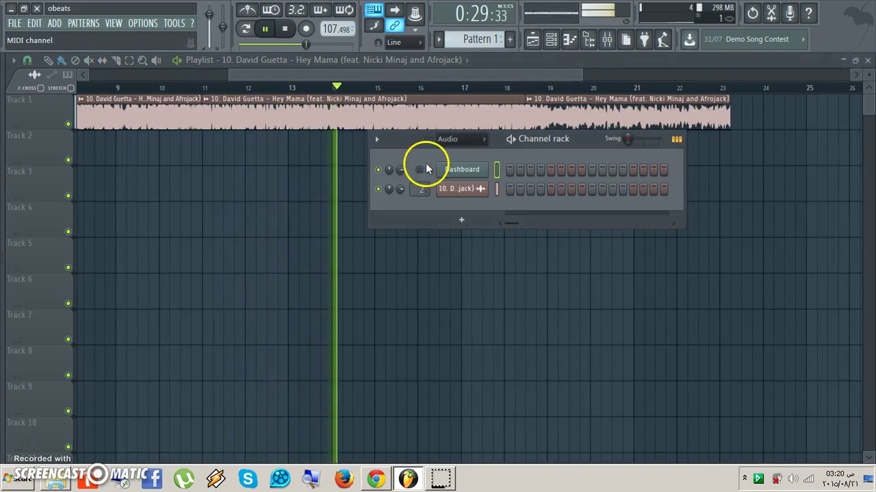
click(444, 169)
drag(183, 295, 176, 246)
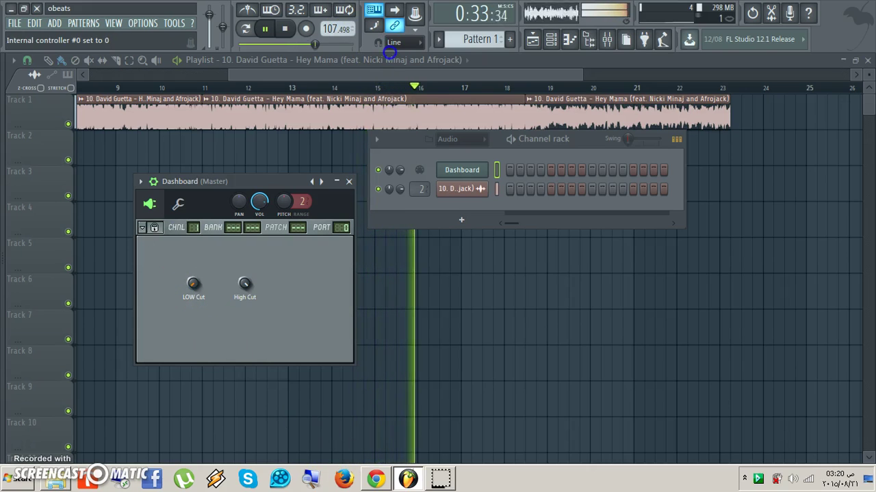
Step: Open the mixer and examine the effects and routing of the Right, Song and Left tracks
click(608, 39)
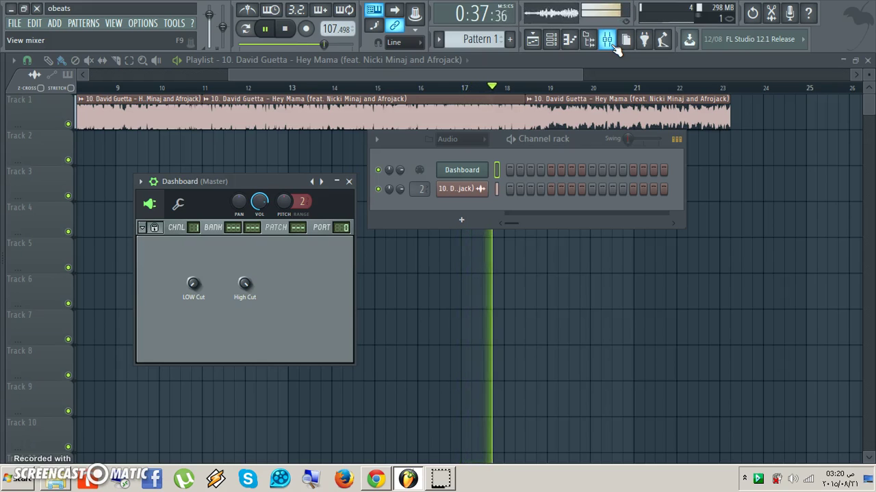
click(611, 42)
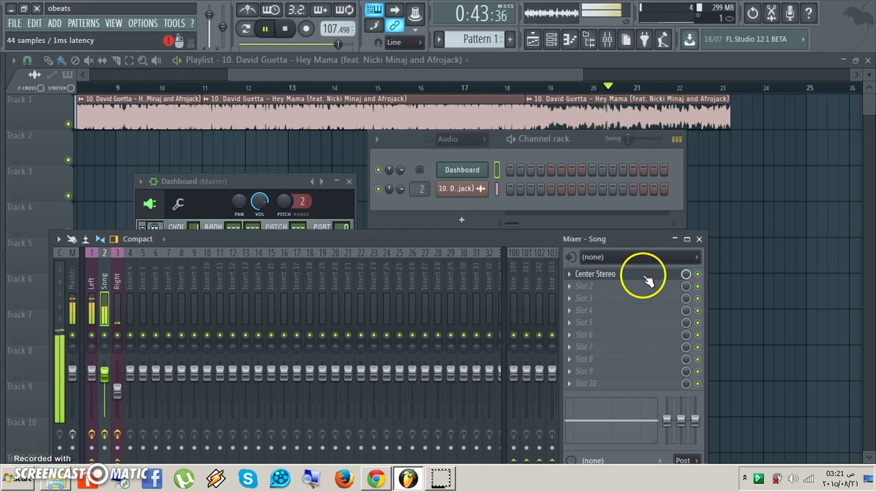
click(117, 286)
click(104, 279)
click(94, 278)
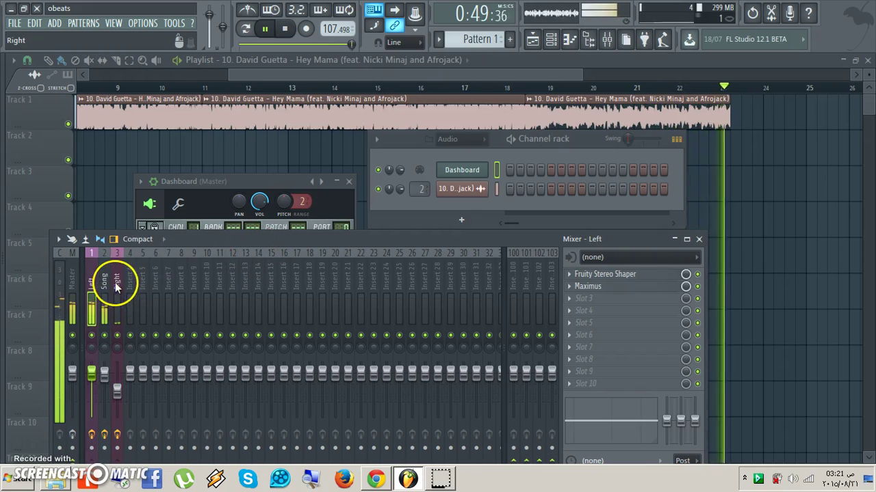
drag(216, 238, 286, 151)
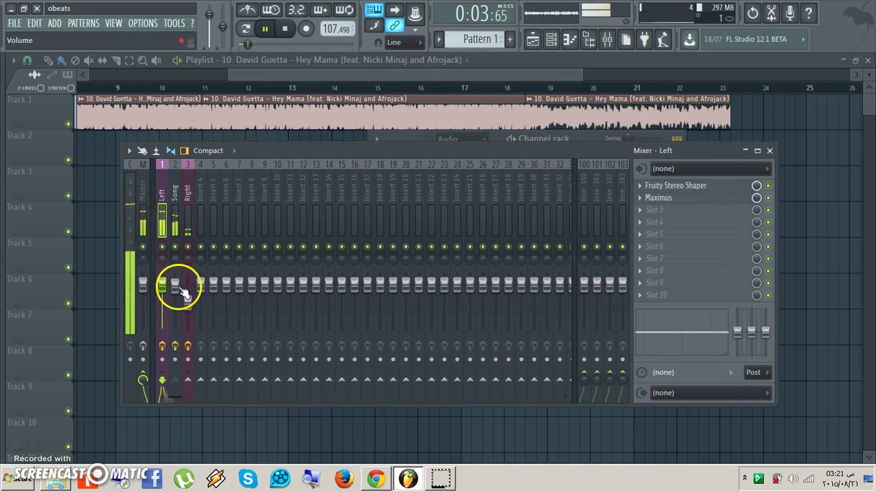
click(175, 191)
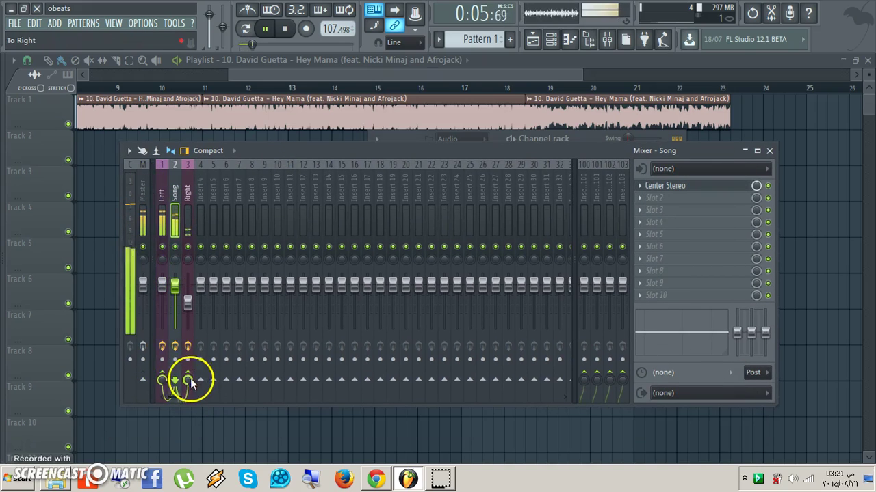
Step: Inspect the MID band settings of the Maximus effect on the Right mixer track and close the effect
click(184, 214)
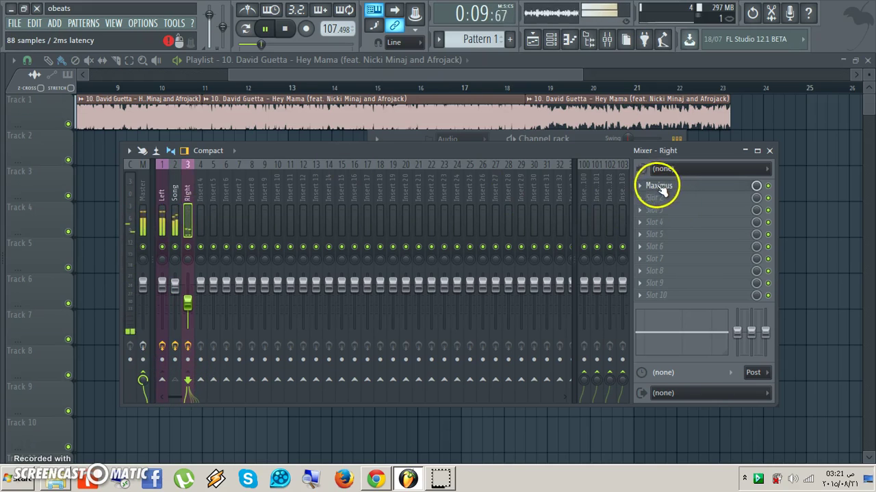
click(659, 187)
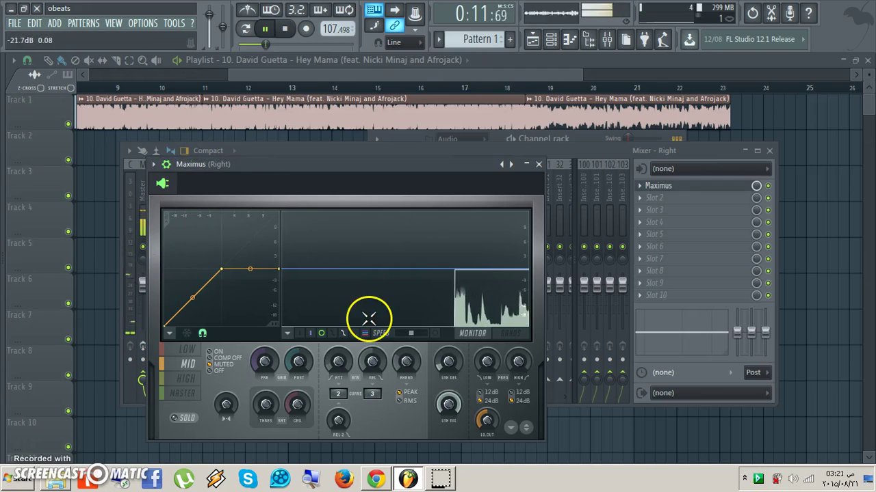
click(299, 360)
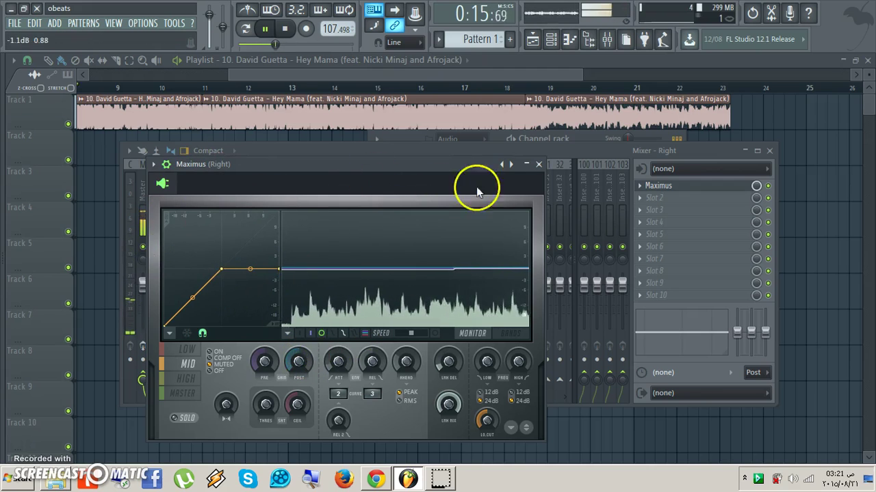
click(538, 164)
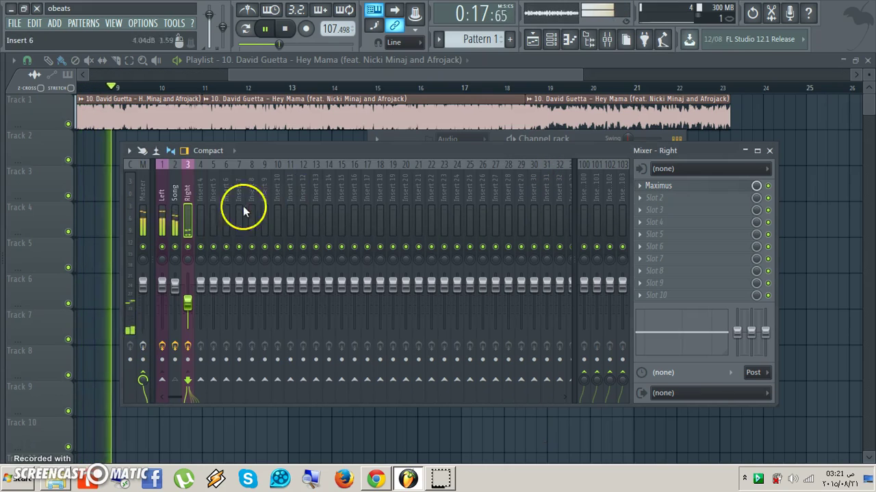
Step: In the Left track's Fruity Stereo Shaper, raise both outer mixer matrix sliders to 12.0 dB and lower the two inner sliders to their minimum
click(166, 190)
click(673, 190)
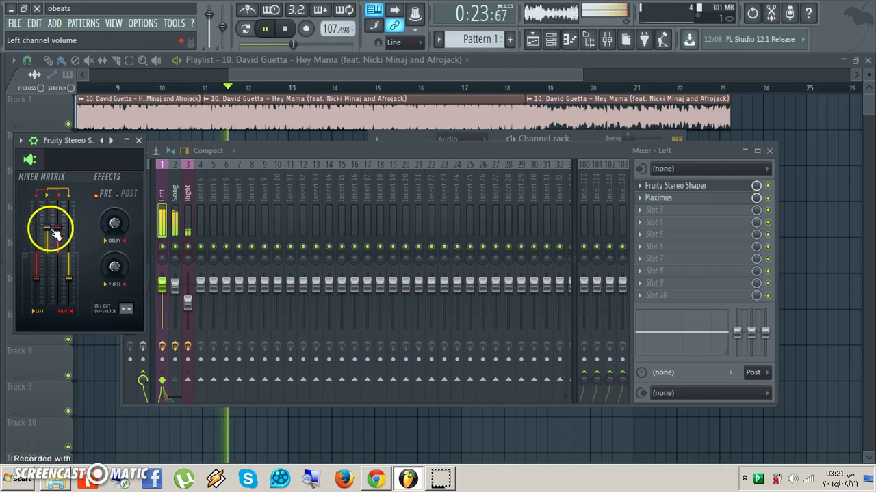
drag(58, 230, 57, 287)
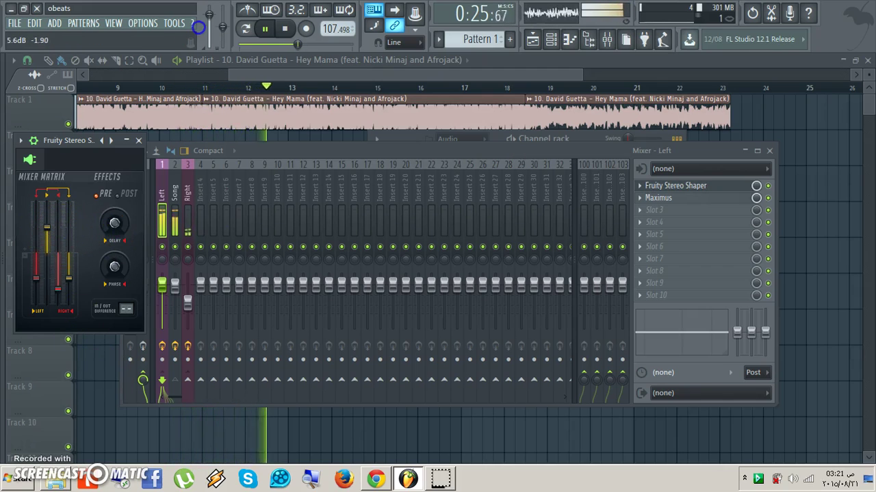
mouse_move(46, 225)
mouse_down()
mouse_move(46, 262)
mouse_move(35, 277)
mouse_move(36, 225)
mouse_up()
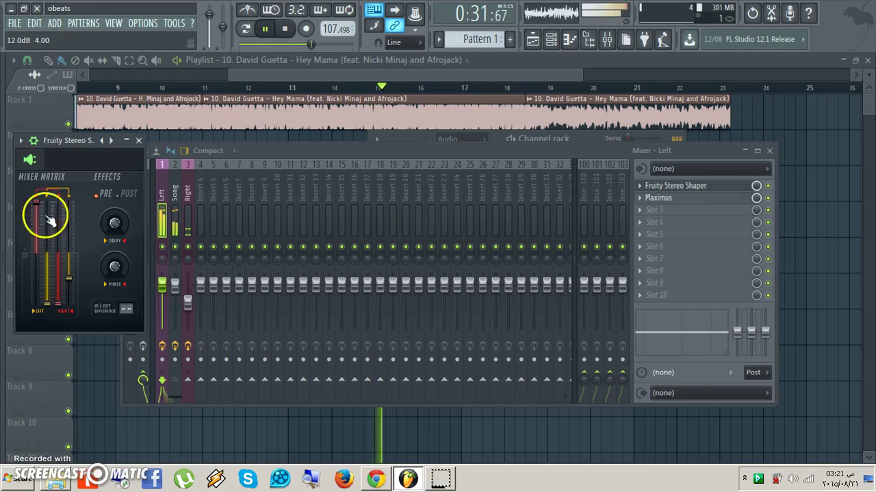
drag(68, 223, 68, 203)
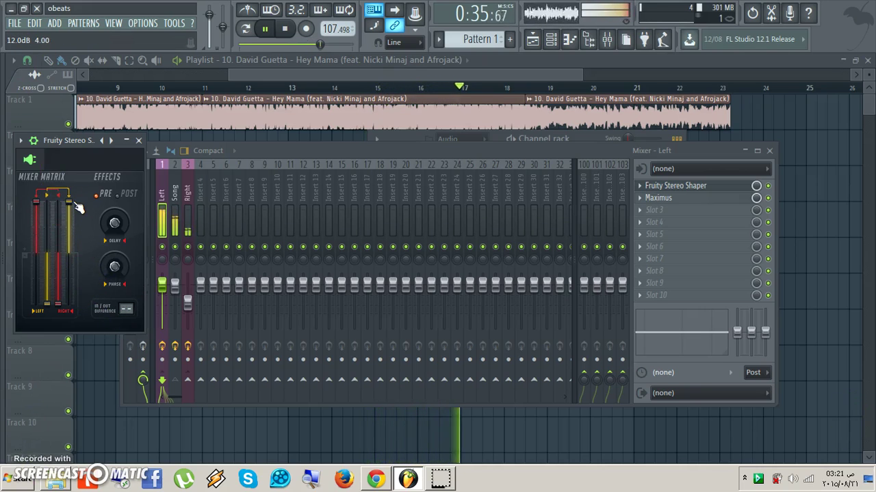
Step: Replay the song from the start and try the Fruity Stereo Shaper's two inner matrix sliders and outer yellow slider at their centre positions
drag(317, 45, 243, 45)
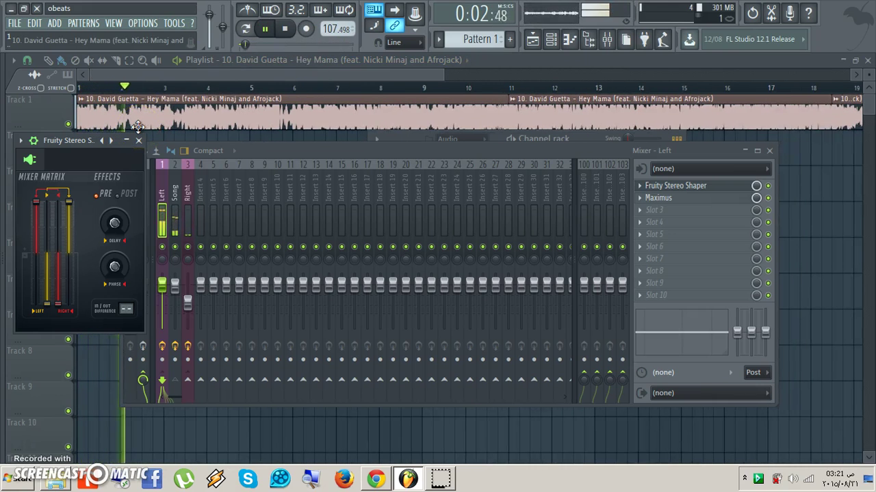
drag(49, 269, 43, 244)
drag(43, 133, 45, 104)
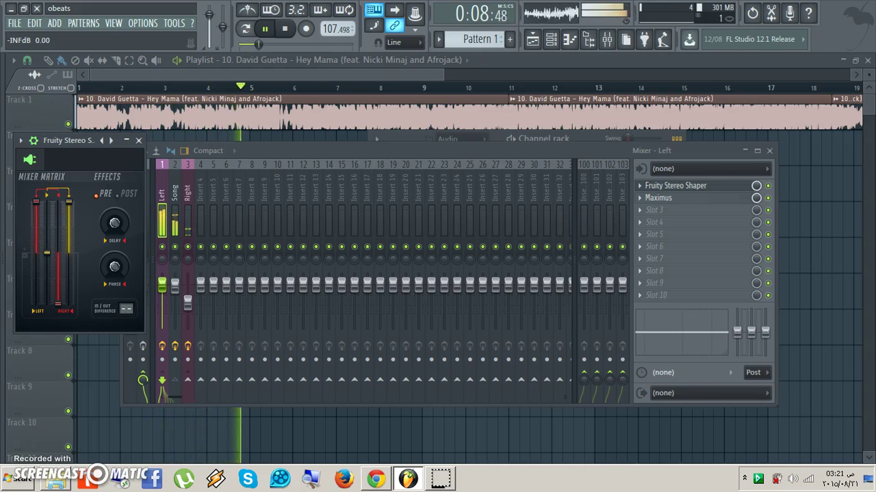
click(131, 222)
click(63, 314)
drag(68, 306, 58, 275)
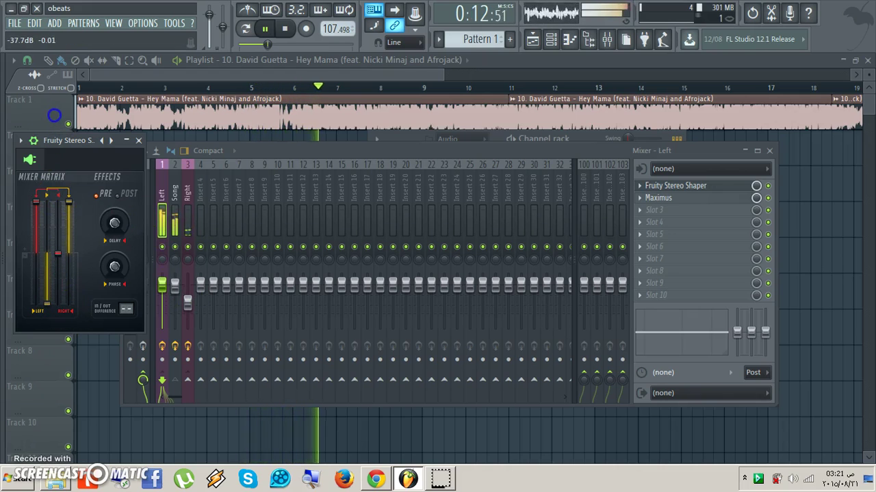
click(110, 342)
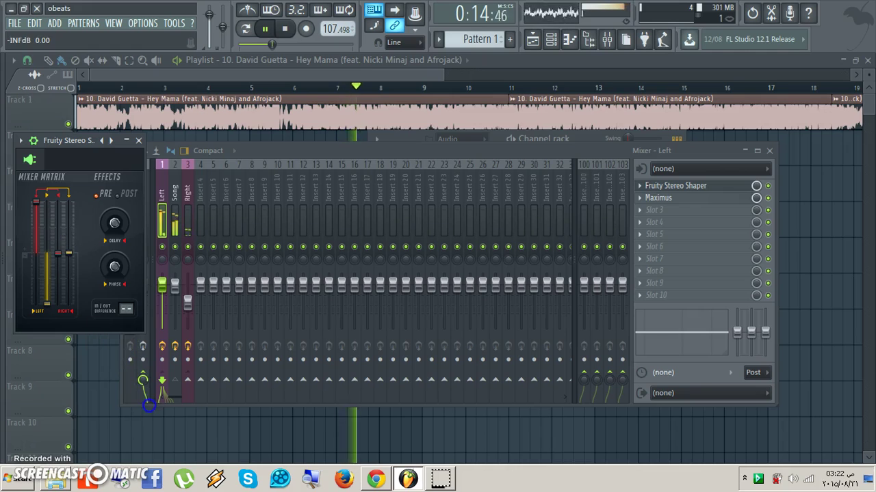
Step: Try the outer red matrix slider near its minimum and the inner yellow slider at its centre during playback
drag(33, 197, 99, 347)
click(346, 139)
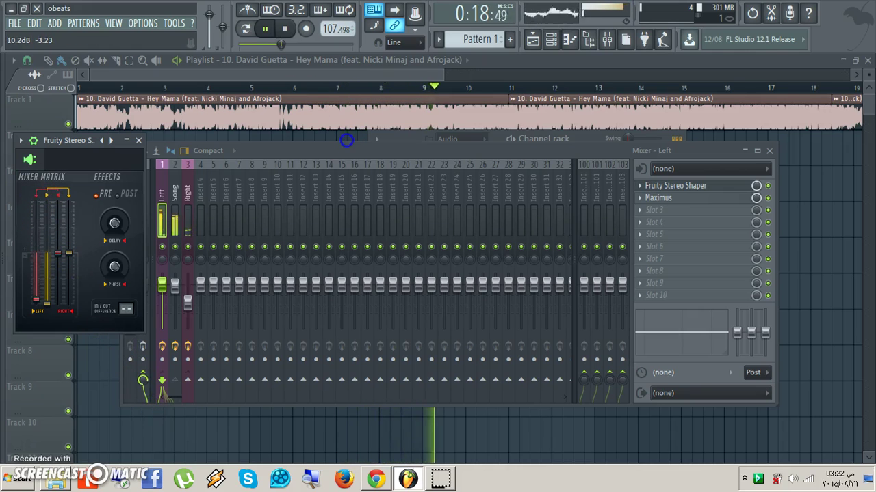
drag(42, 306, 50, 149)
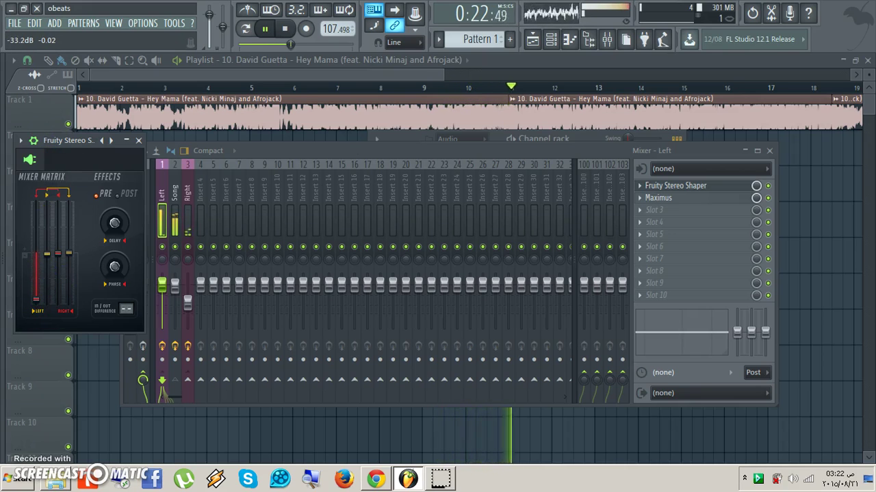
drag(50, 305, 36, 292)
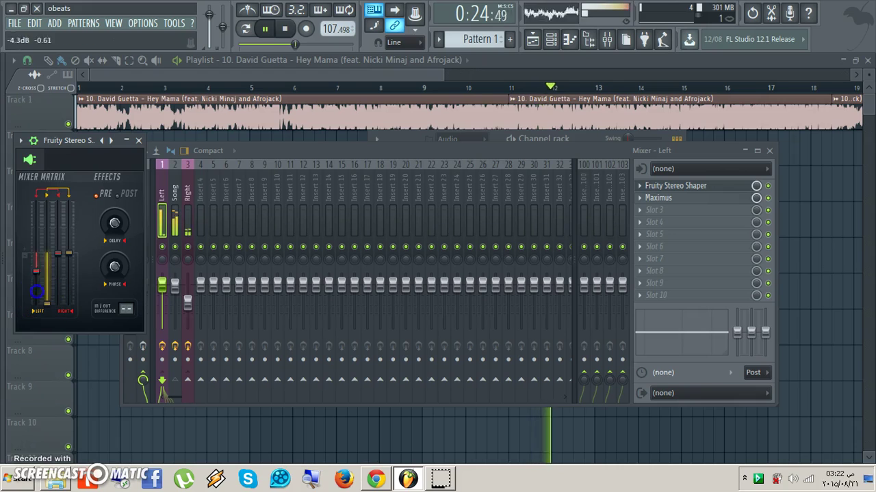
Step: Raise both outer matrix sliders back to 12.0 dB and lower the two inner sliders to their minimum
drag(69, 253, 66, 227)
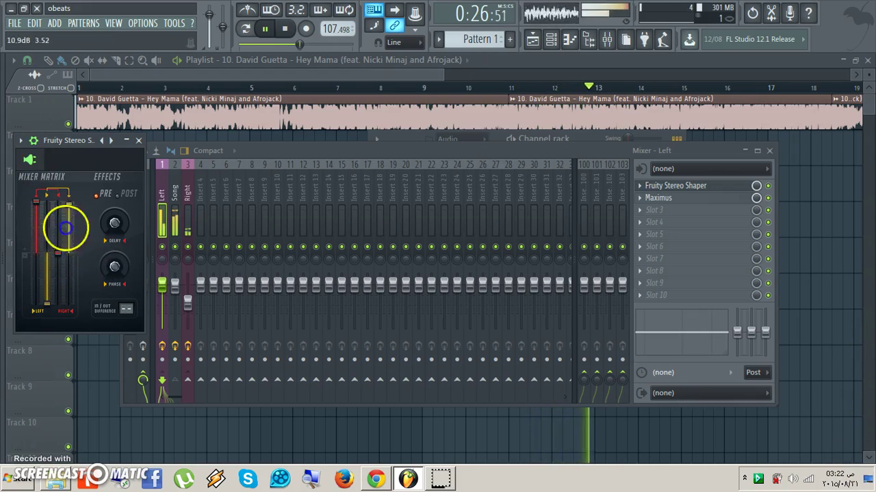
click(60, 260)
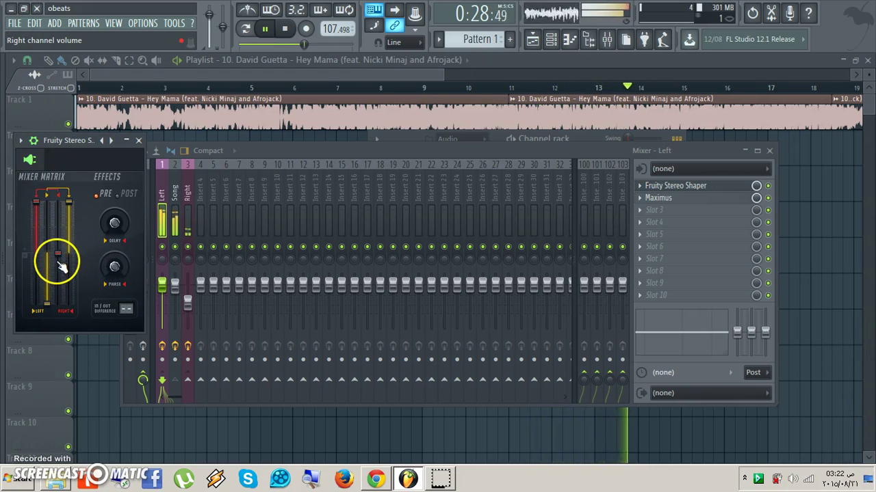
drag(60, 260, 39, 303)
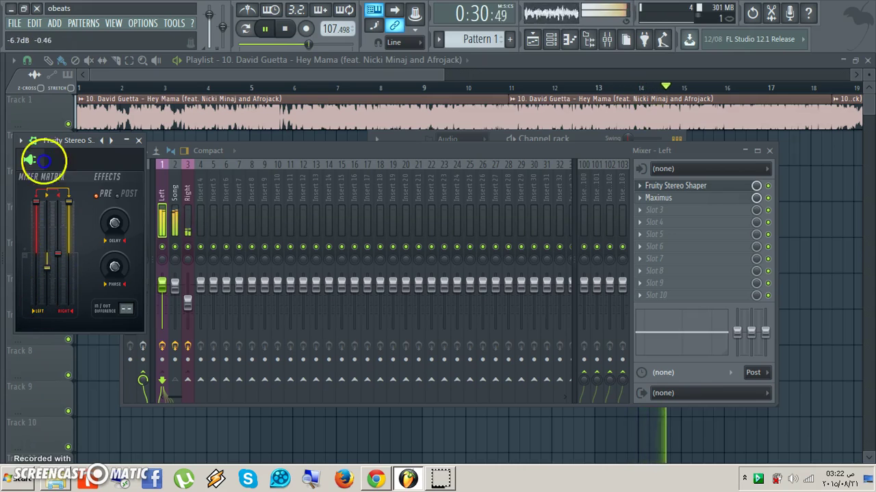
drag(59, 254, 65, 310)
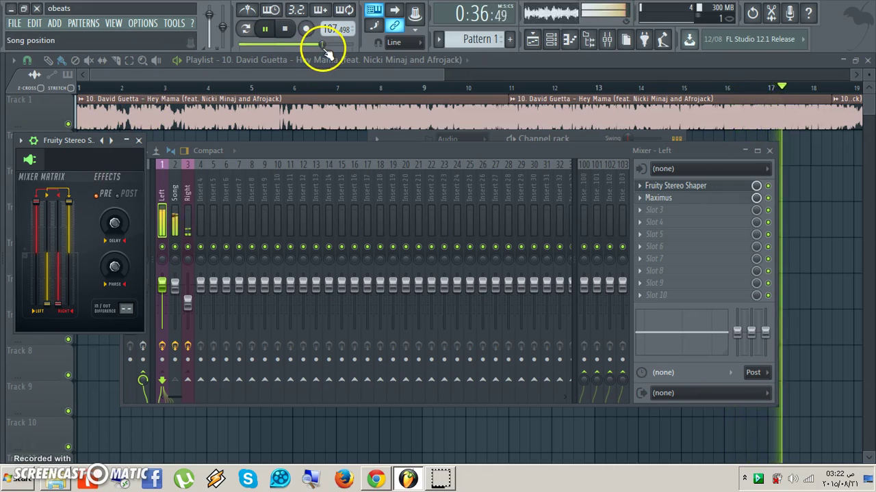
Step: Replay the song from the start, try a raised inner red slider and lowered outer sliders, and restore the previous mixer matrix positions
drag(225, 48, 240, 45)
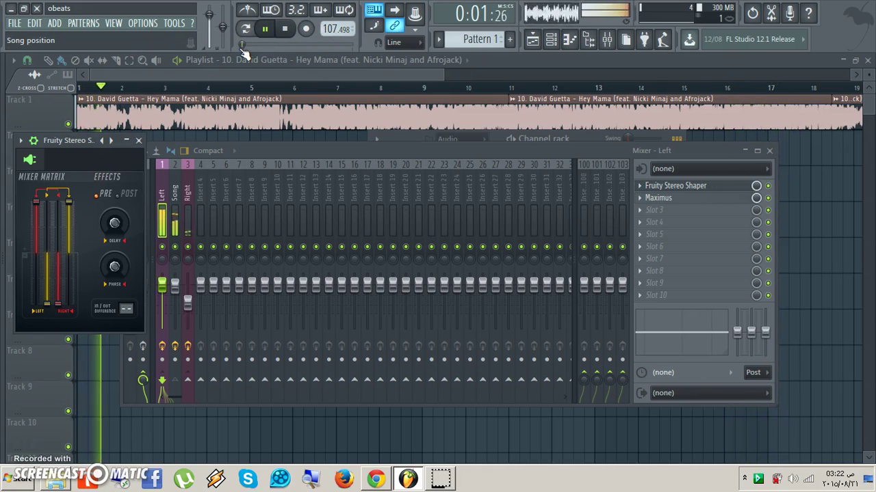
drag(96, 217, 58, 273)
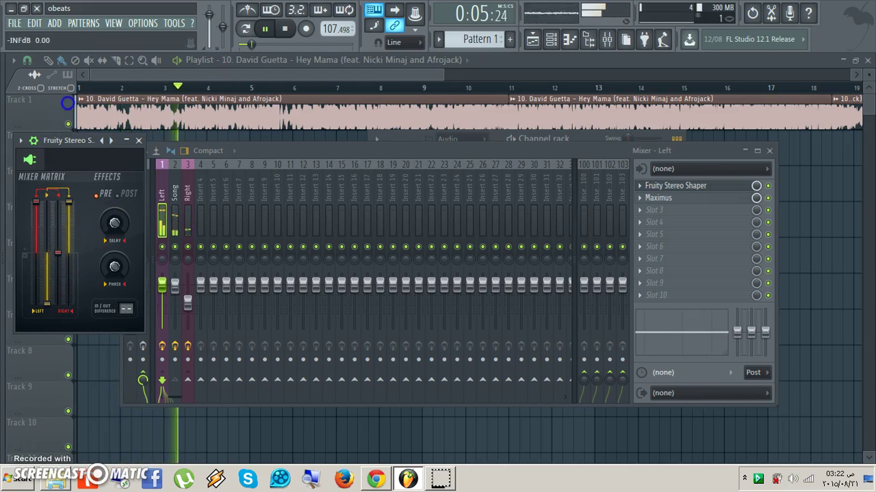
drag(67, 205, 86, 273)
drag(35, 206, 72, 286)
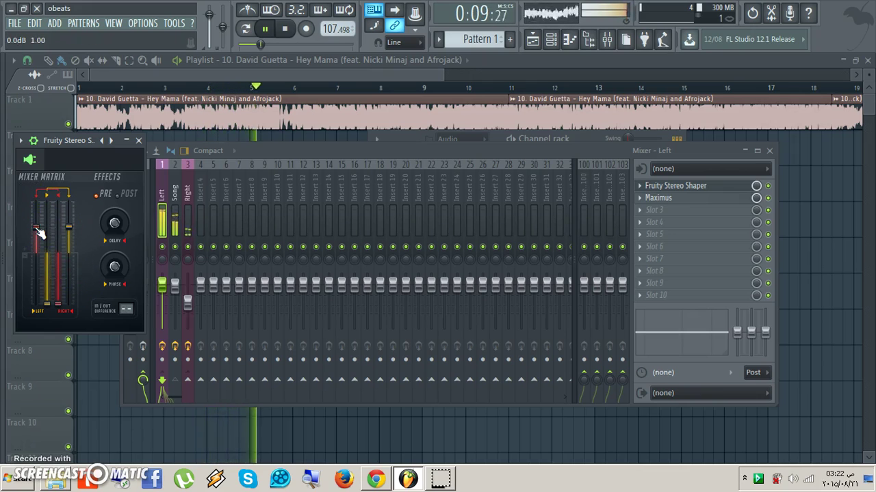
drag(79, 243, 22, 107)
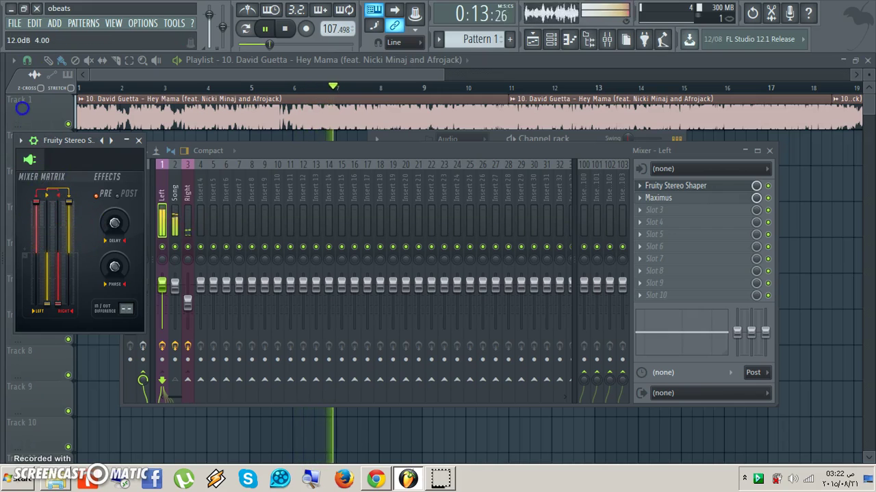
Step: Inspect the MID band settings of the Maximus effect on the Left mixer track and close the effect
drag(131, 148, 203, 162)
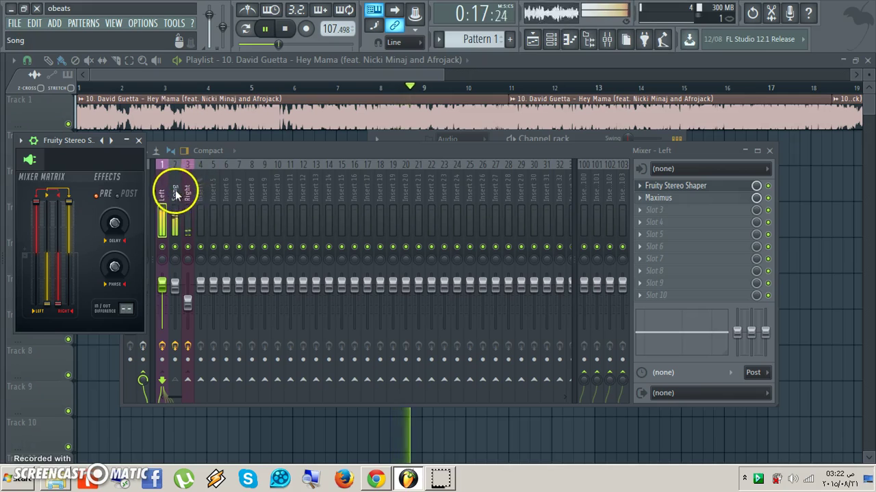
click(668, 198)
click(372, 332)
click(311, 372)
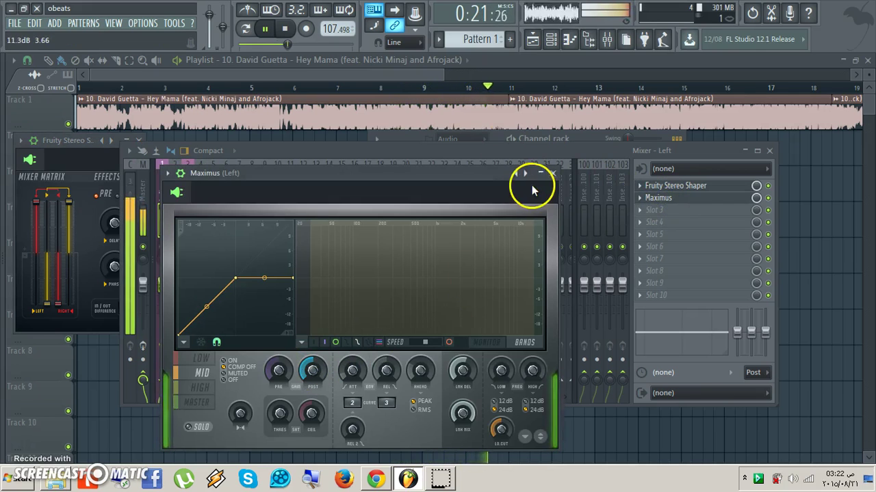
click(553, 173)
drag(437, 113, 402, 98)
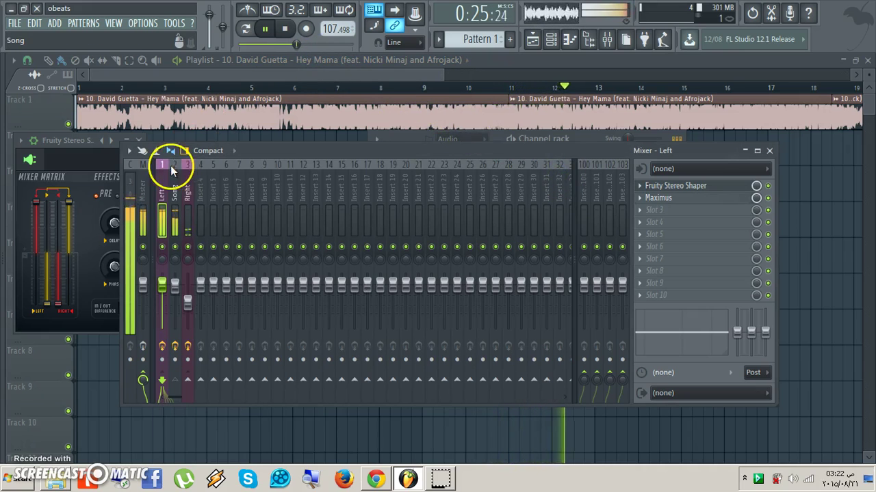
Step: Inspect the CENTER and SIDES levels of the Center Stereo effect on the Song mixer track and close the effect
click(177, 180)
click(656, 188)
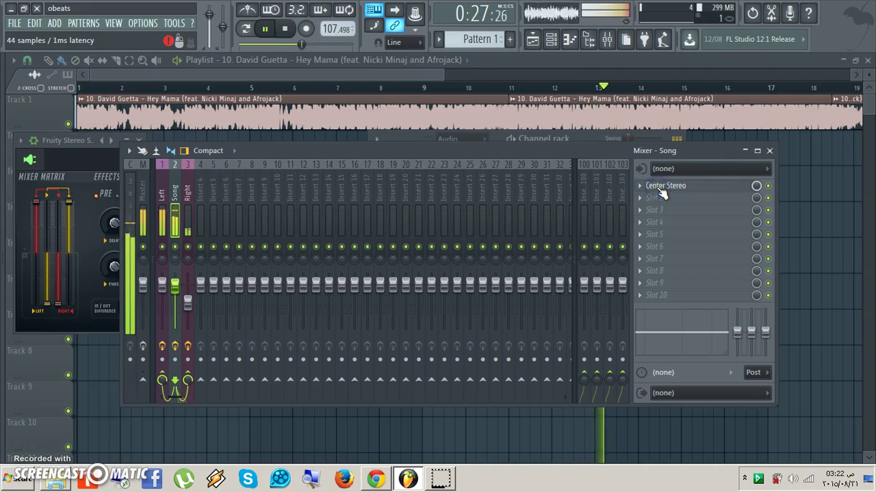
drag(294, 382, 297, 277)
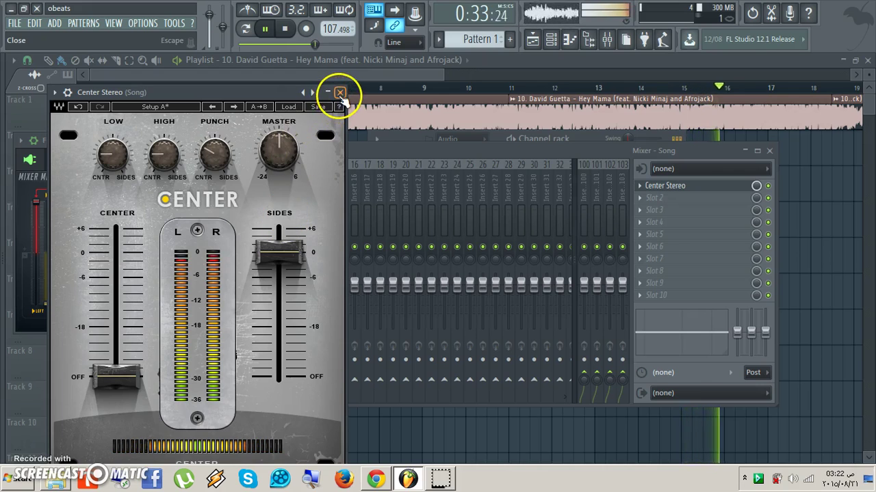
click(340, 92)
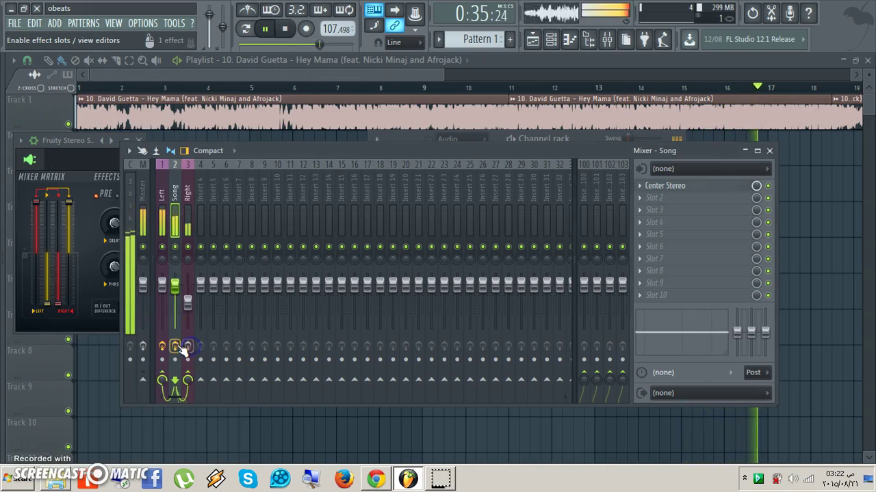
Step: With the effects of the three tracks bypassed, mute the Dashboard channel in the channel rack and replay the song from the start
click(552, 39)
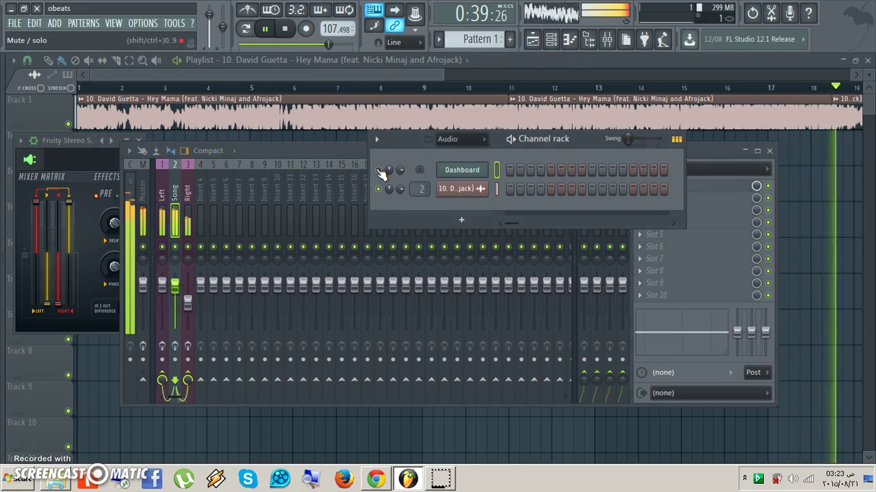
click(377, 165)
click(311, 35)
click(286, 40)
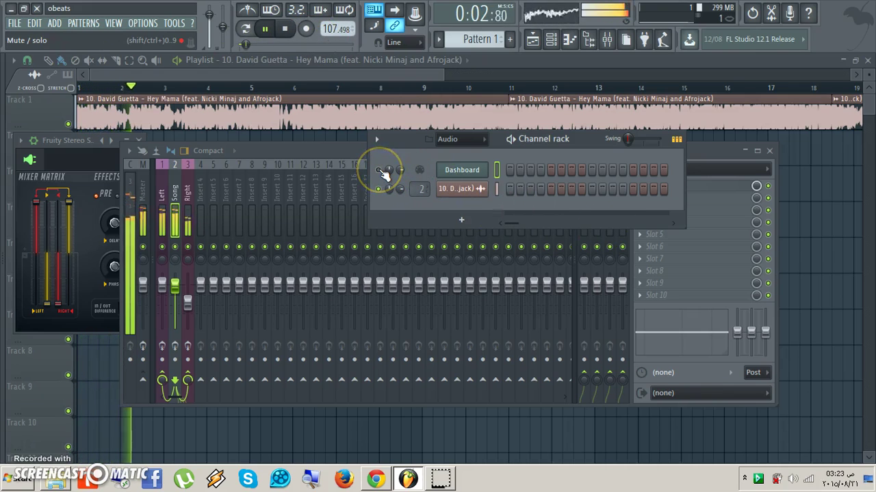
Step: Turn the Dashboard channel back on and re-enable the effect slots of the Right, Song and Left mixer tracks
click(186, 347)
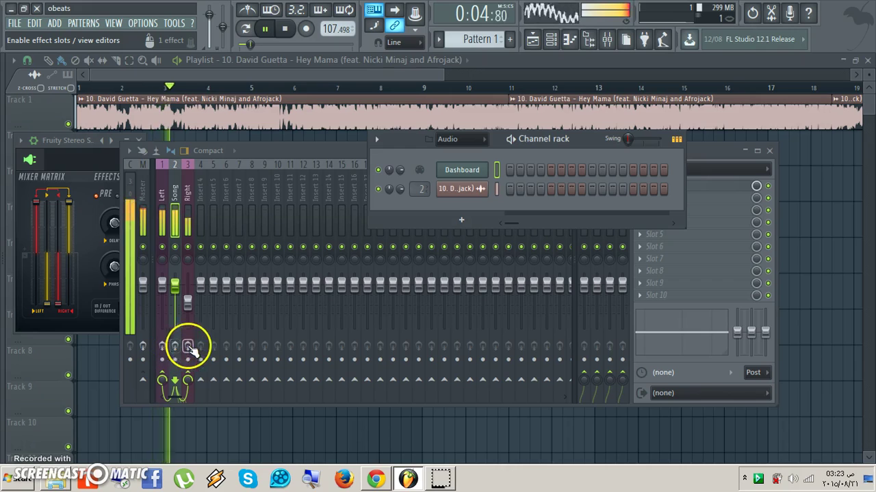
click(159, 346)
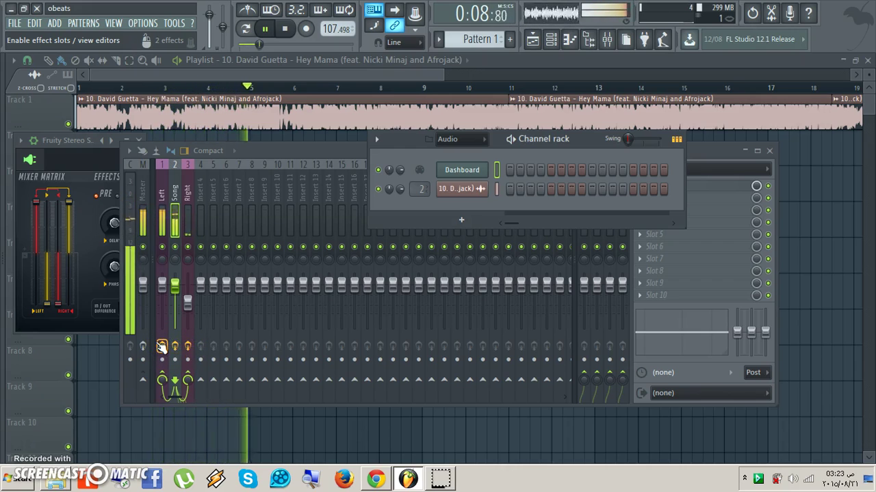
drag(43, 264, 65, 309)
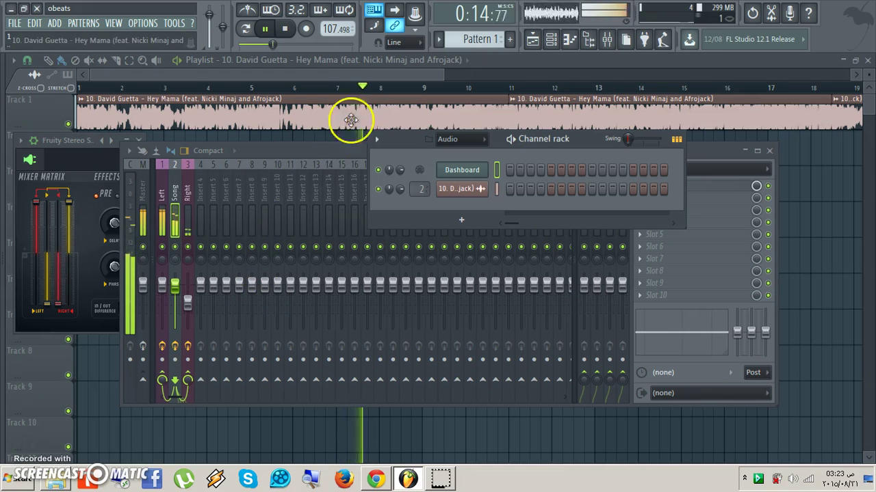
Step: Move the channel rack over the mixer's first tracks, then open the Dashboard channel and place its window beside the rack's channel names
drag(582, 136, 353, 245)
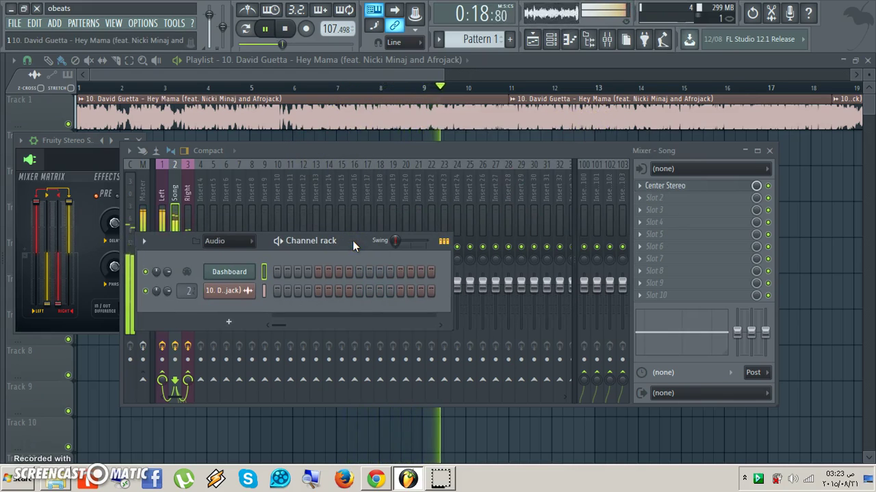
click(550, 41)
click(554, 40)
click(552, 41)
click(553, 41)
click(233, 272)
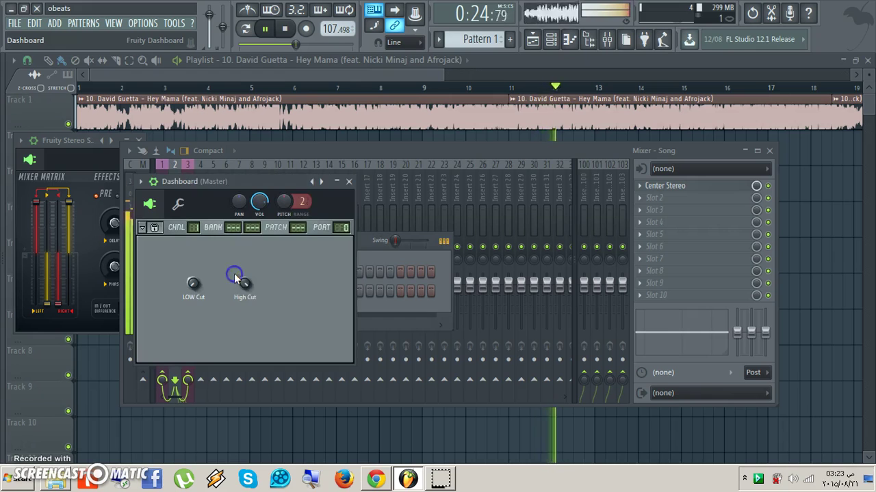
drag(256, 176, 412, 164)
Step: Try the Dashboard's LOW Cut and High Cut controls during playback, turning High Cut down and back up
click(356, 266)
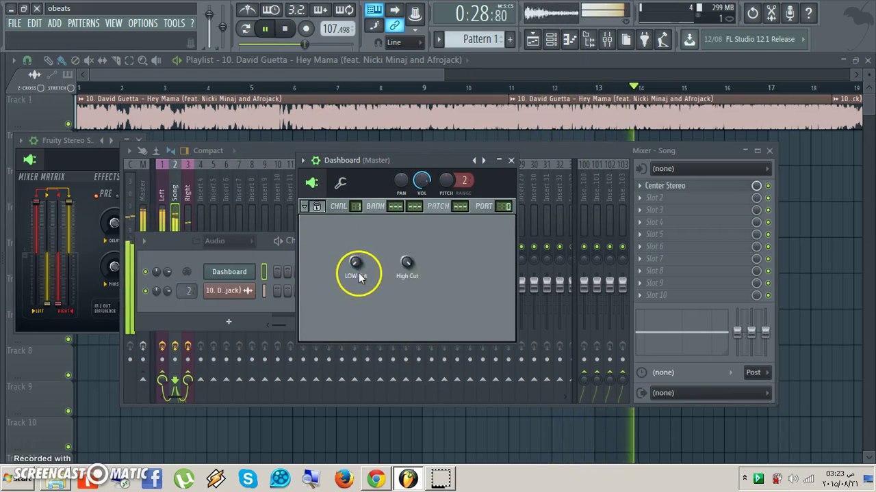
drag(410, 280, 477, 329)
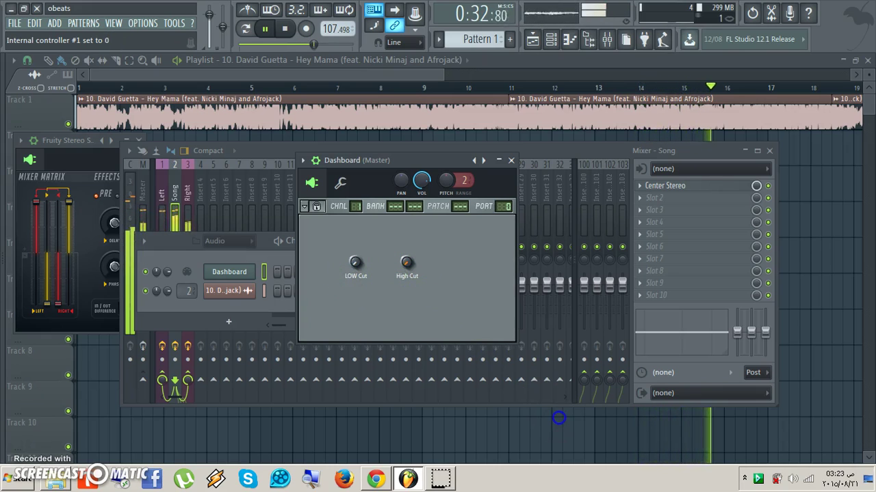
drag(558, 417, 520, 332)
click(582, 381)
drag(597, 397, 392, 300)
click(408, 266)
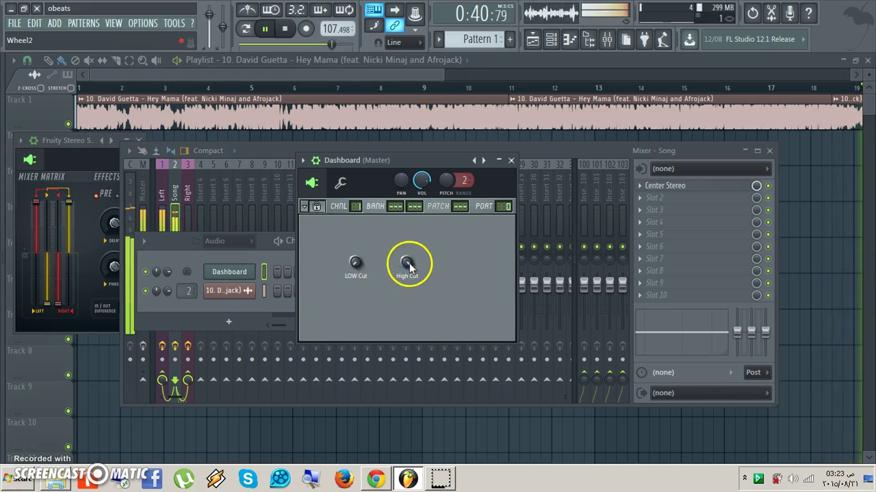
Step: Arrange the Dashboard and the Left track's Fruity Stereo Shaper windows side by side over the mixer
click(448, 162)
drag(448, 162, 429, 156)
drag(89, 149, 240, 156)
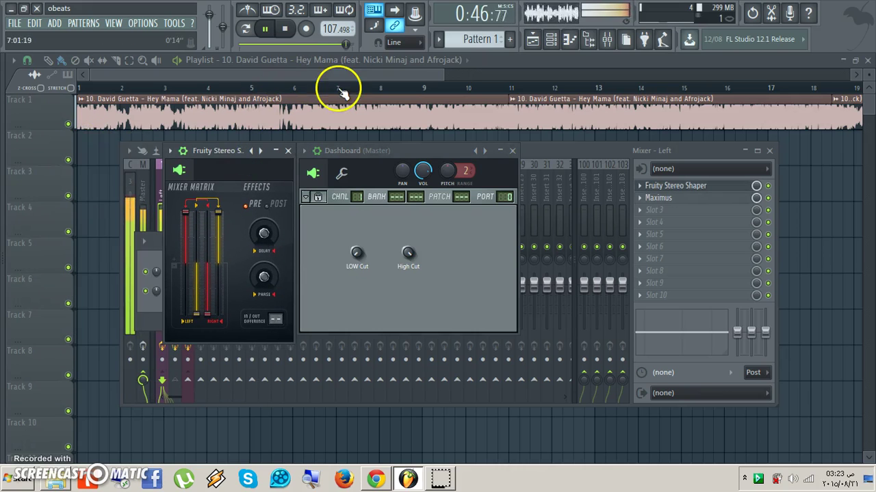